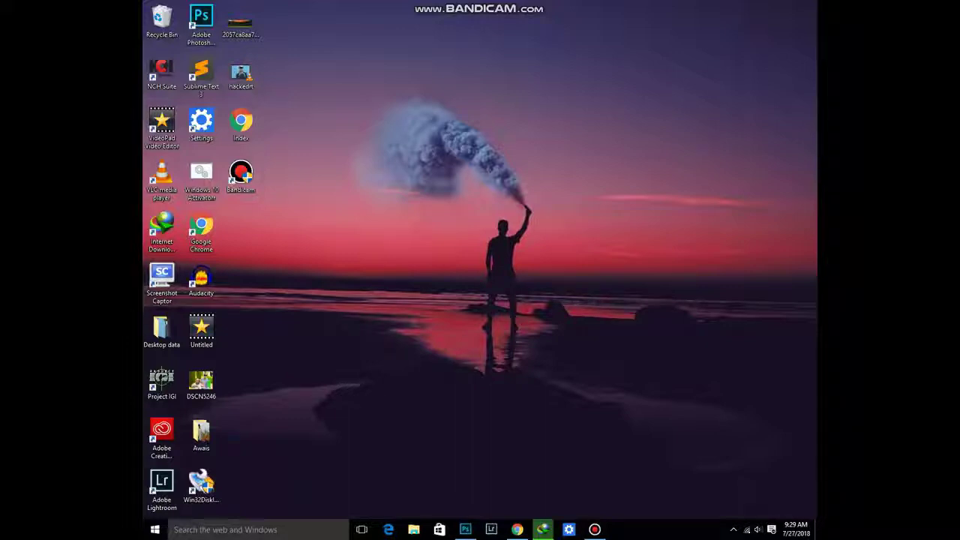
# Launch Photoshop and open the recent photo DSCN5626.JPG
pyautogui.click(465, 529)
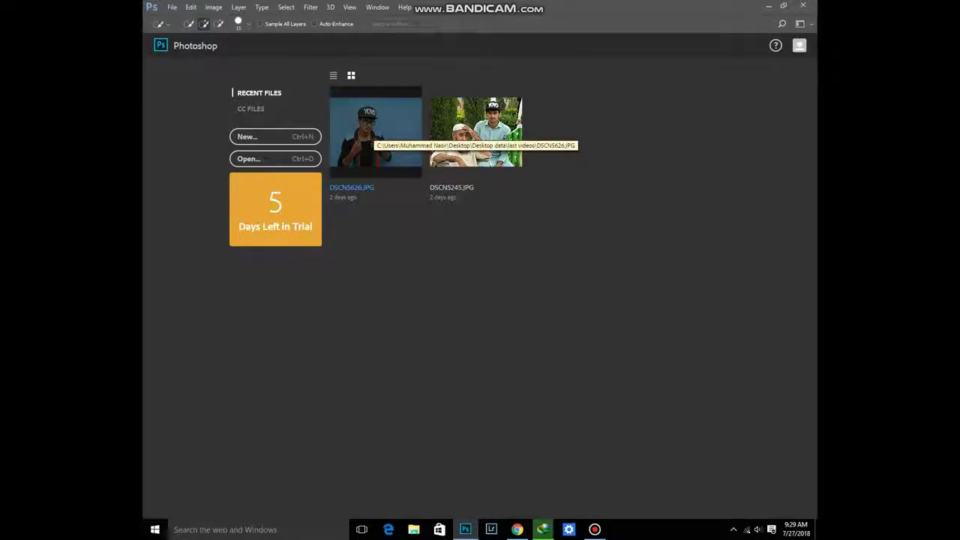
pyautogui.click(375, 135)
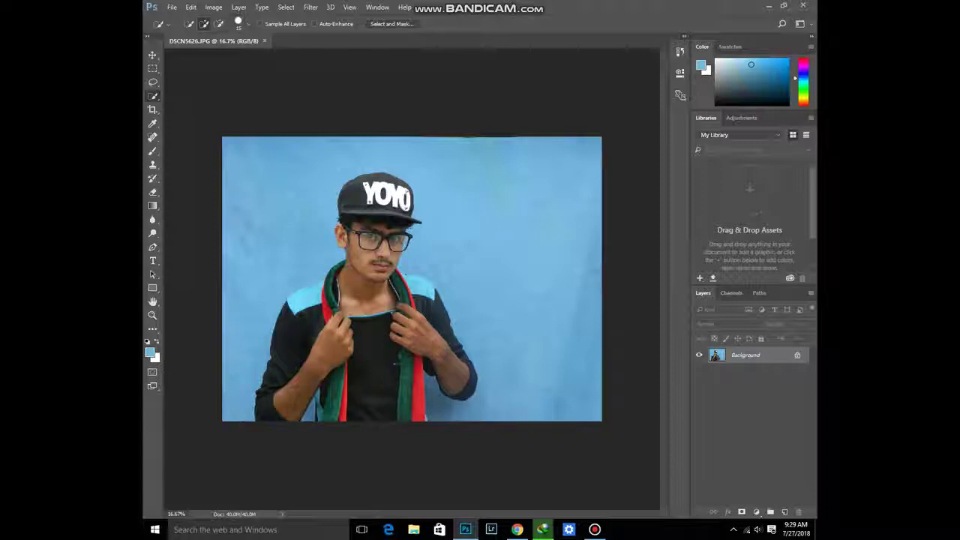
# Quick-select the man's arms, scarf, shoulders, face and YOYO cap, excluding the blue wall
pyautogui.moveTo(311, 394); pyautogui.dragTo(337, 330)
pyautogui.click(270, 401)
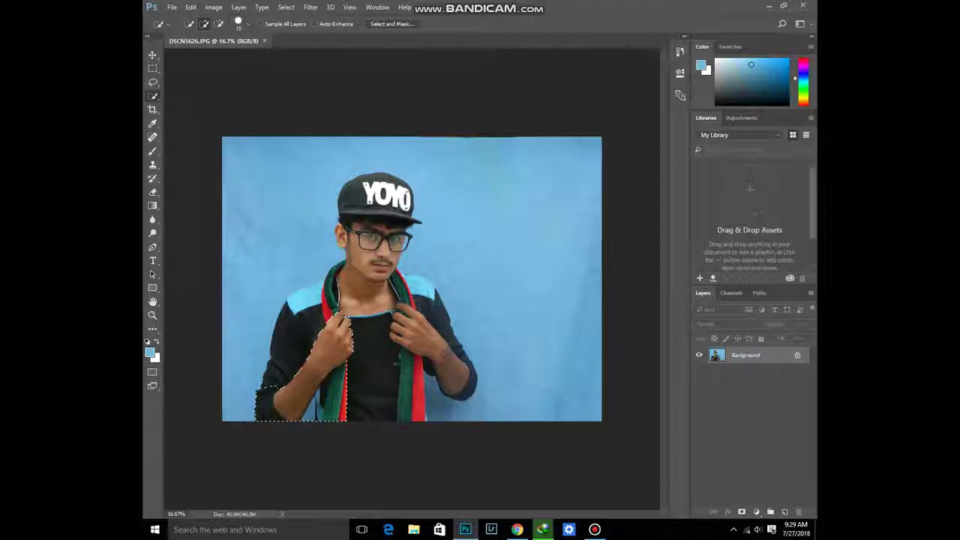
pyautogui.moveTo(289, 379)
pyautogui.mouseDown()
pyautogui.moveTo(294, 309)
pyautogui.moveTo(339, 271)
pyautogui.mouseUp()
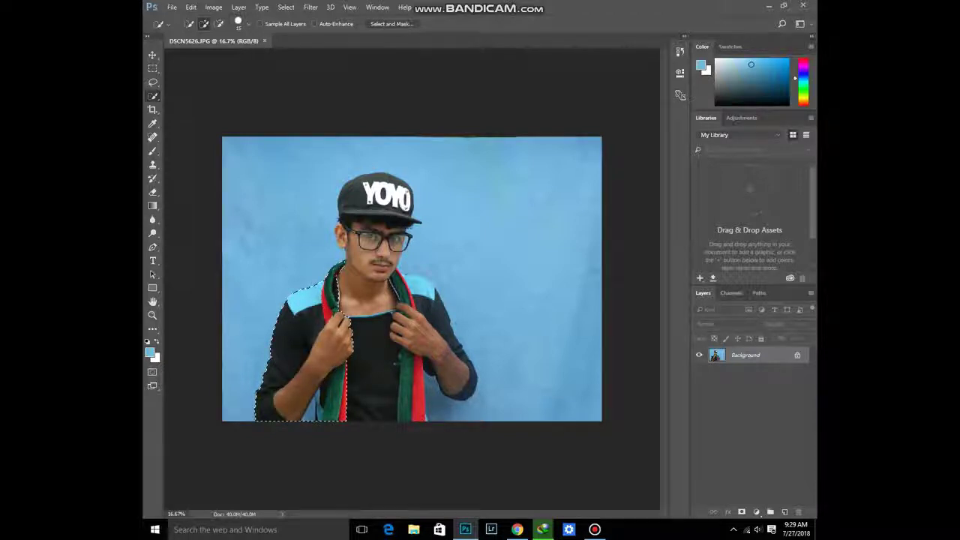
pyautogui.moveTo(371, 311)
pyautogui.mouseDown()
pyautogui.moveTo(367, 244)
pyautogui.moveTo(349, 219)
pyautogui.moveTo(386, 196)
pyautogui.mouseUp()
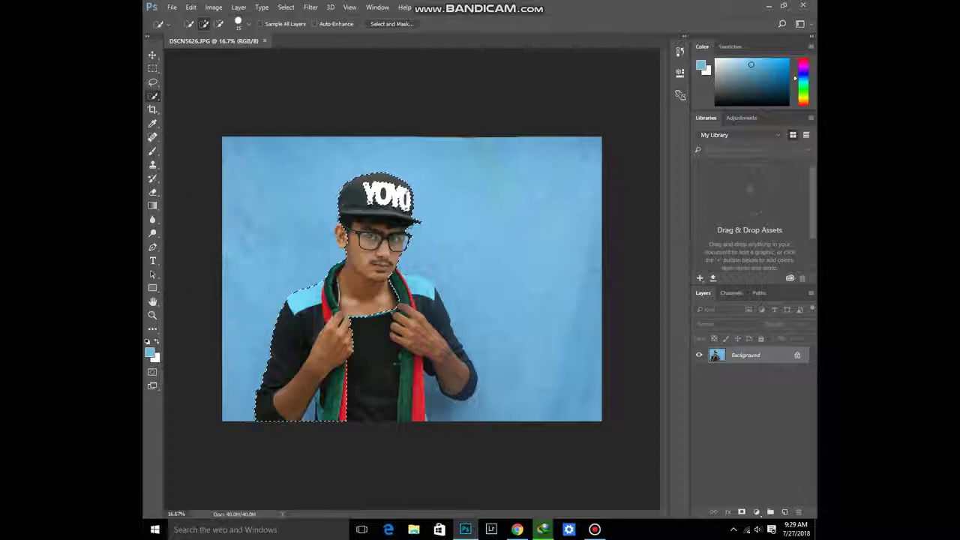
pyautogui.click(390, 197)
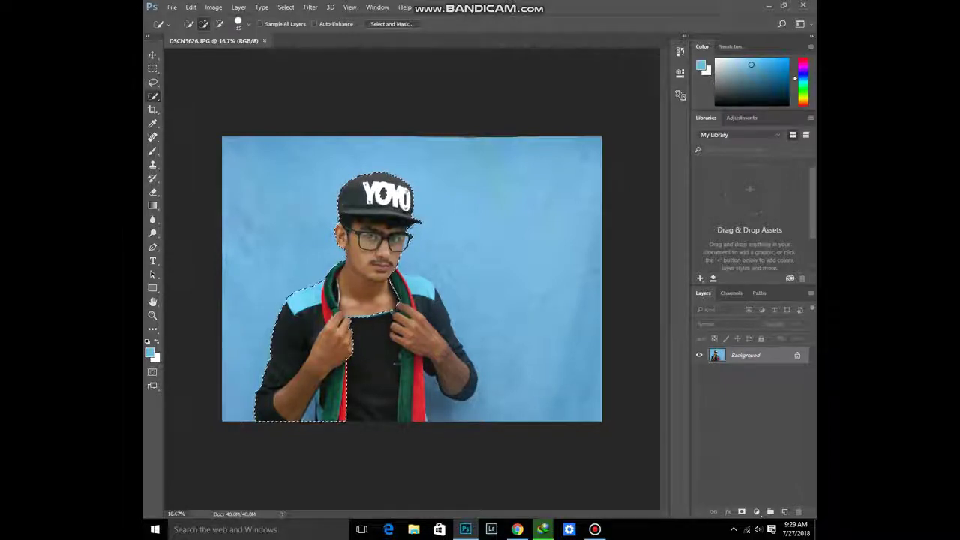
pyautogui.moveTo(398, 298)
pyautogui.mouseDown()
pyautogui.moveTo(424, 296)
pyautogui.moveTo(452, 327)
pyautogui.moveTo(468, 390)
pyautogui.mouseUp()
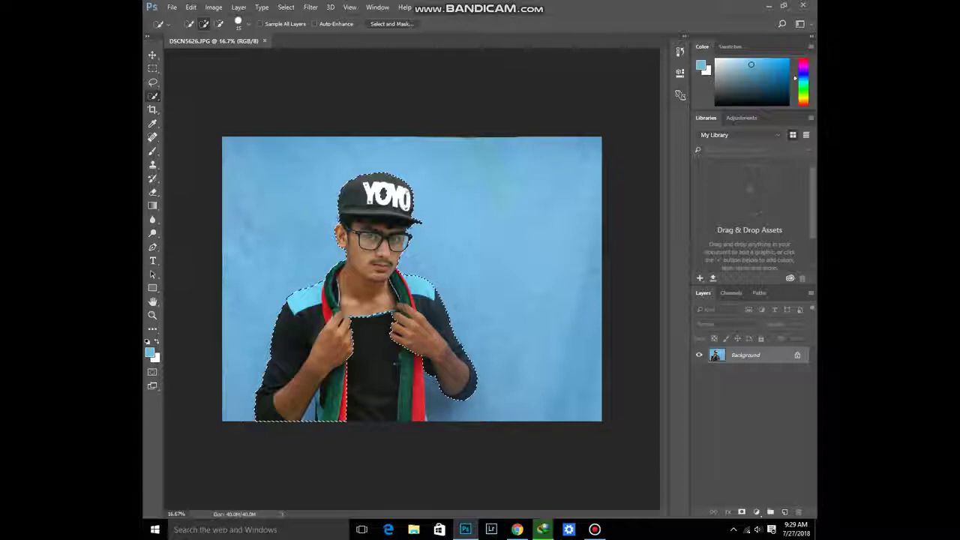
pyautogui.click(411, 355)
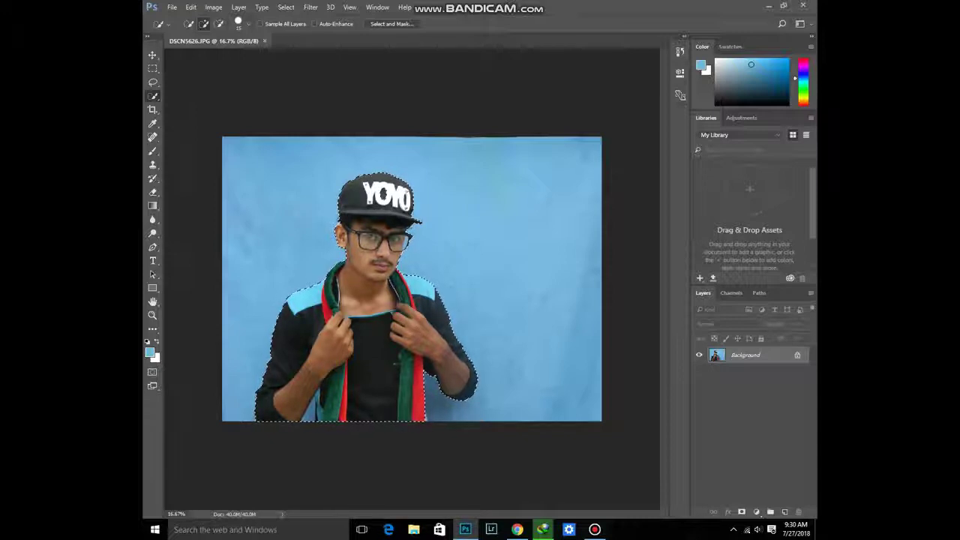
pyautogui.press('z')
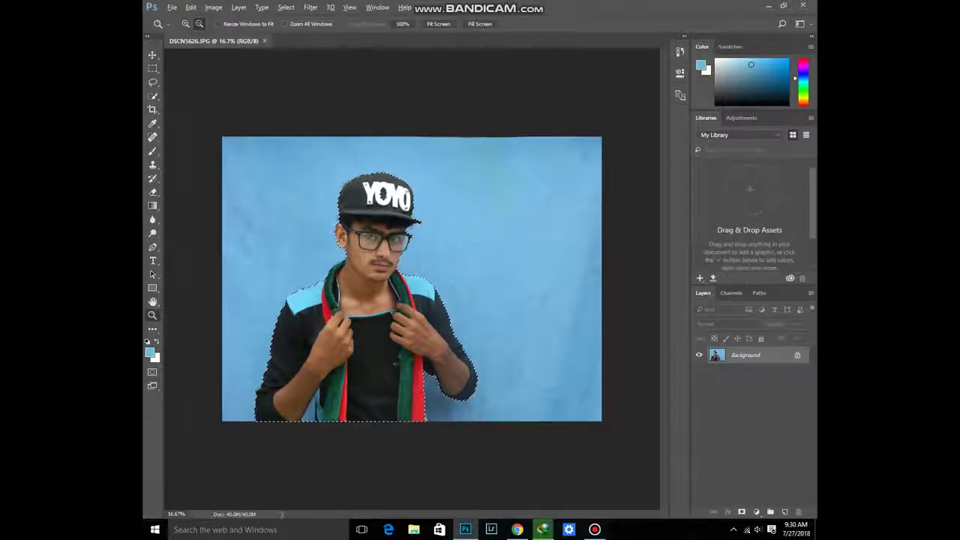
# At 33.3% zoom, subtract the blue wall beside the left arm from the selection
pyautogui.keyDown('alt'); pyautogui.click(411, 279); pyautogui.keyUp('alt')
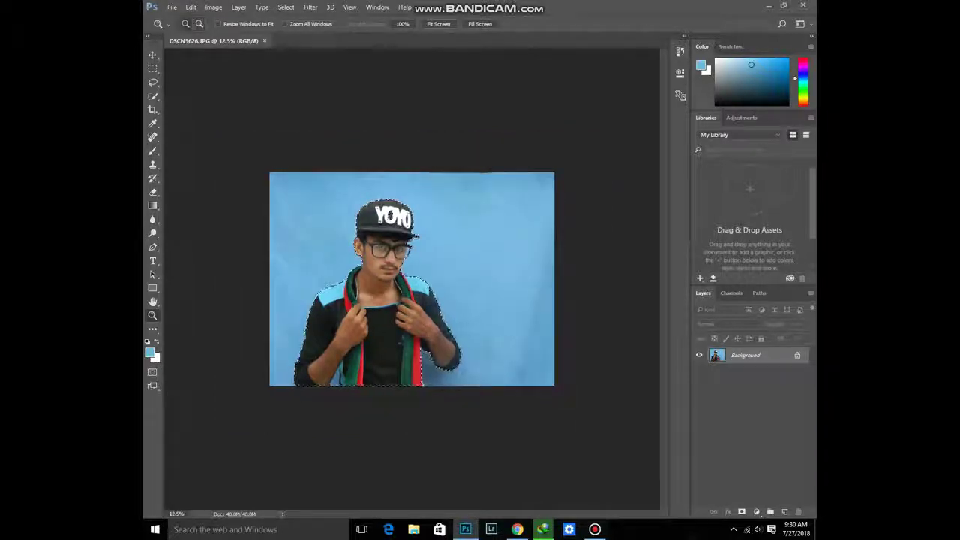
pyautogui.click(352, 279)
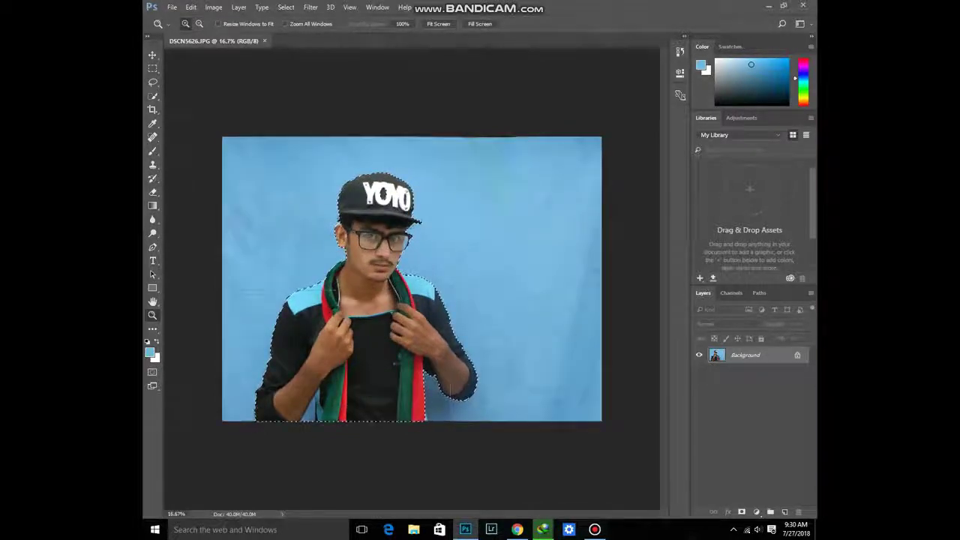
pyautogui.click(323, 390)
pyautogui.click(300, 420)
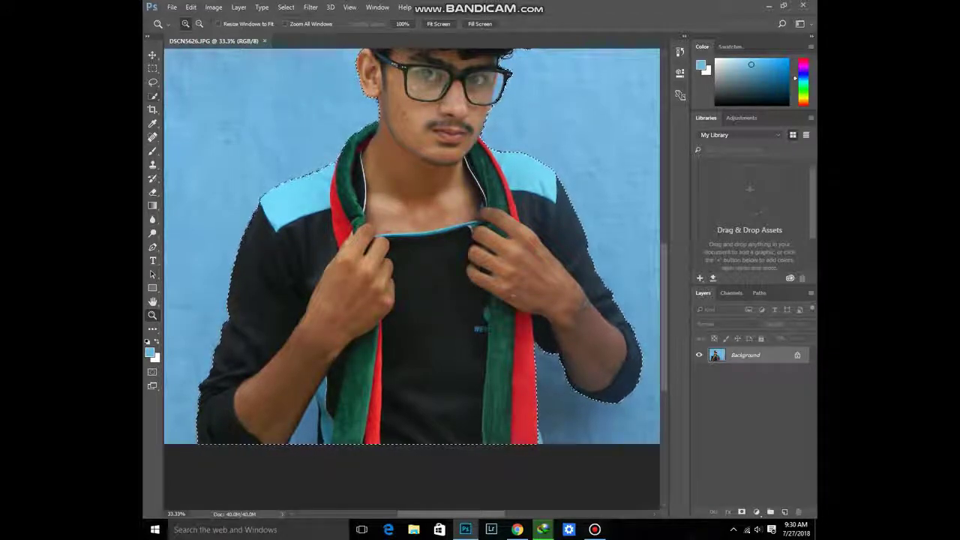
pyautogui.press('w')
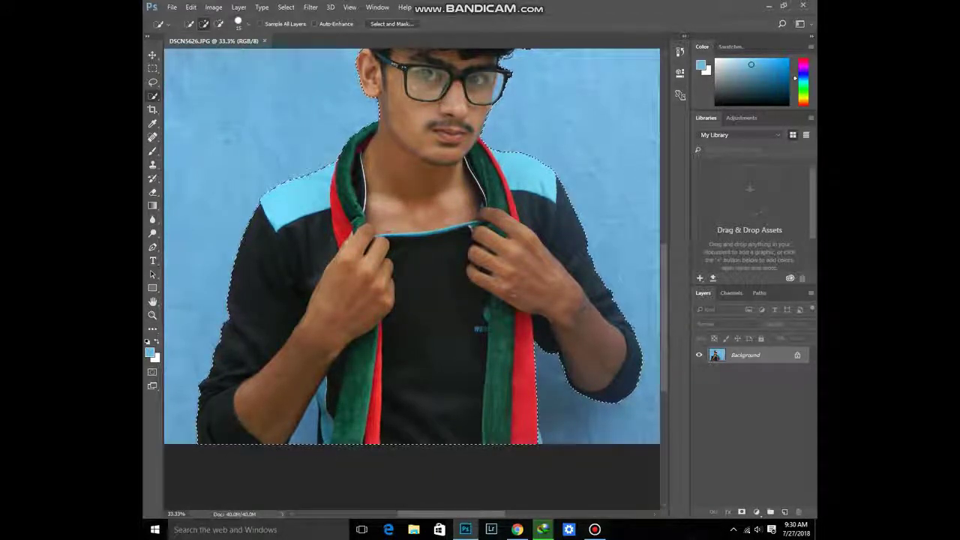
pyautogui.press('alt')
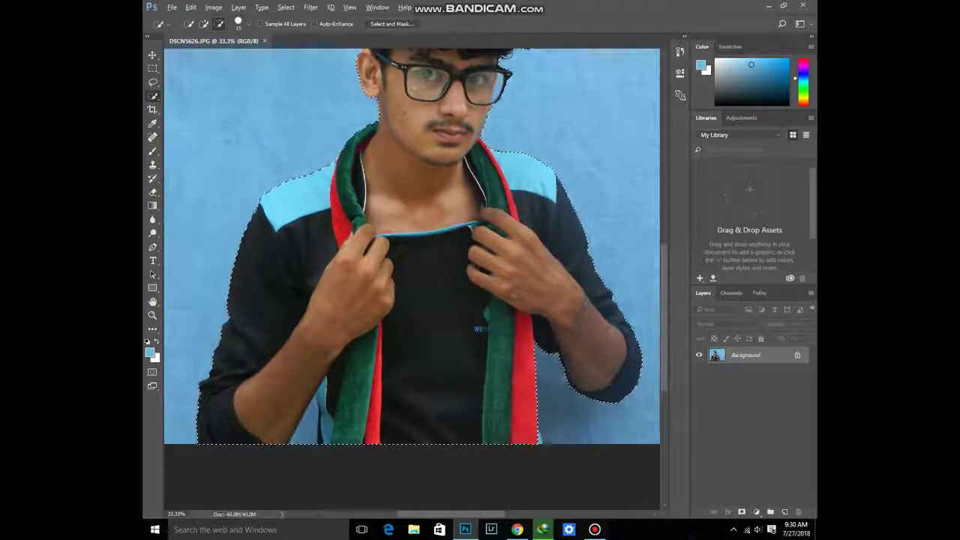
pyautogui.moveTo(291, 441); pyautogui.dragTo(315, 405)
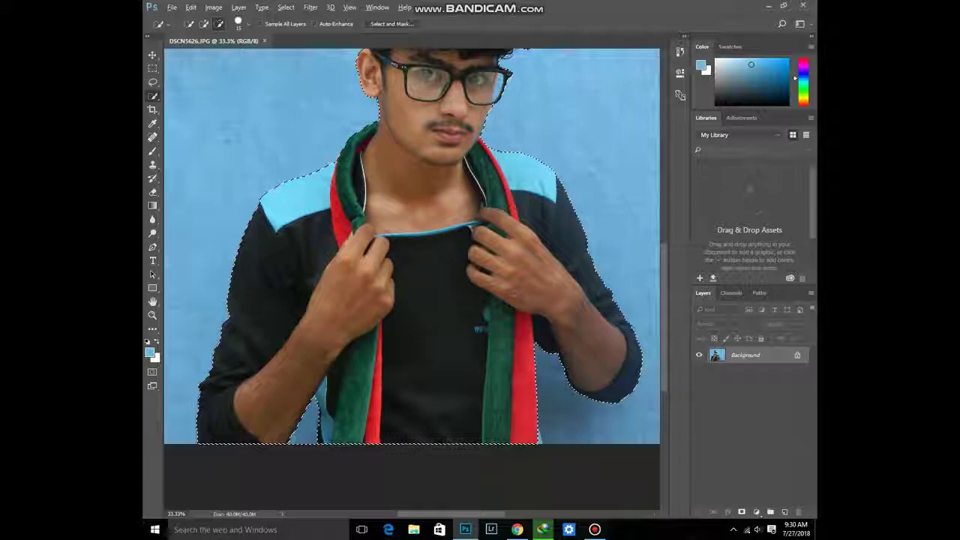
pyautogui.scroll(2, 412, 277)
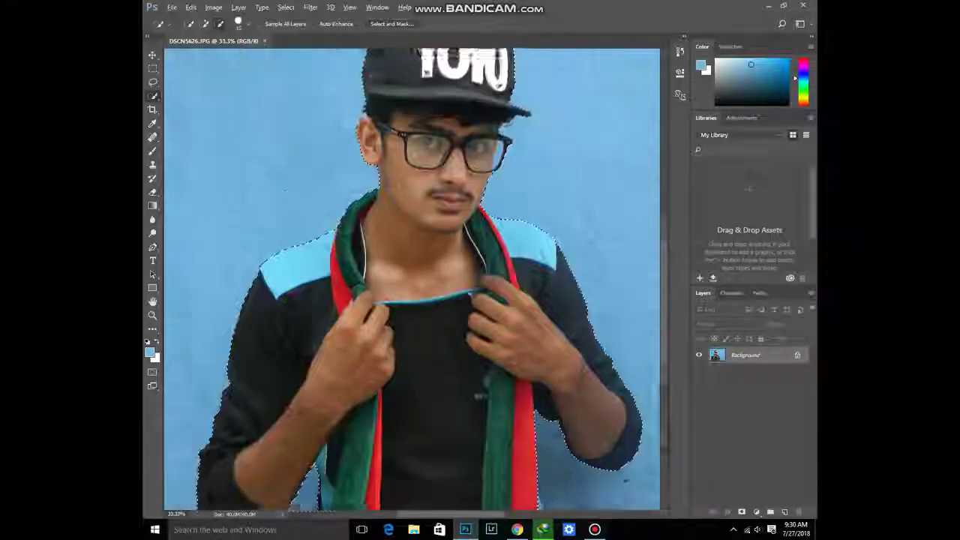
pyautogui.scroll(1, 413, 277)
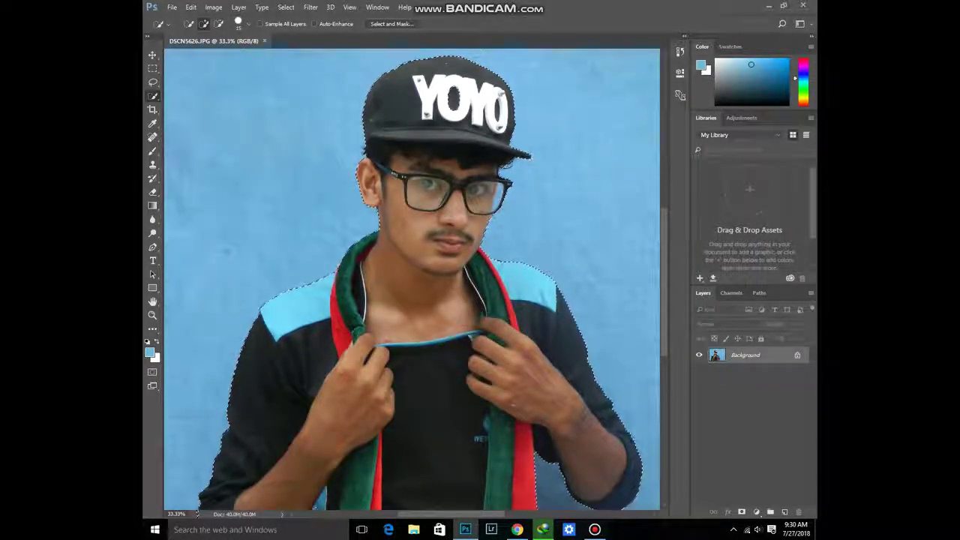
pyautogui.scroll(1, 413, 282)
pyautogui.scroll(1, 412, 281)
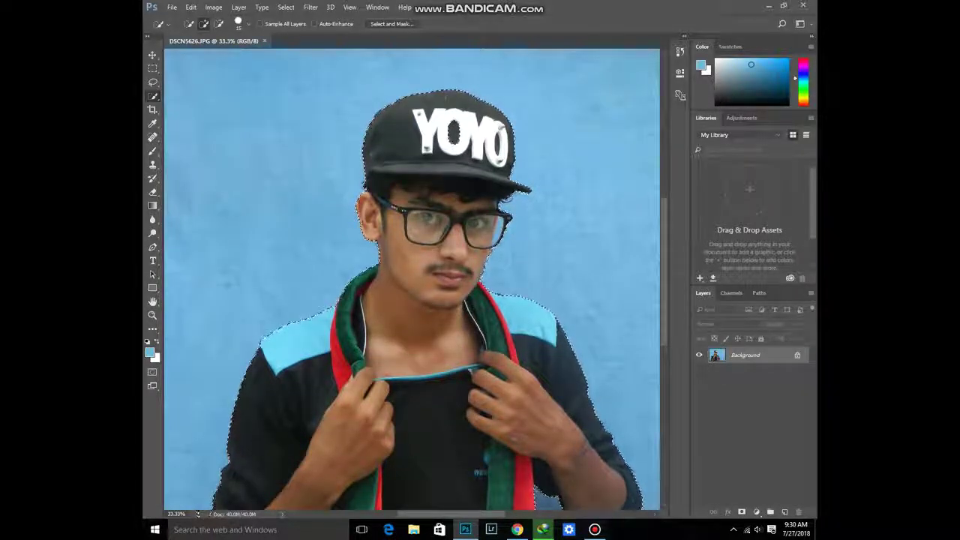
pyautogui.hotkey('alt', 'f')
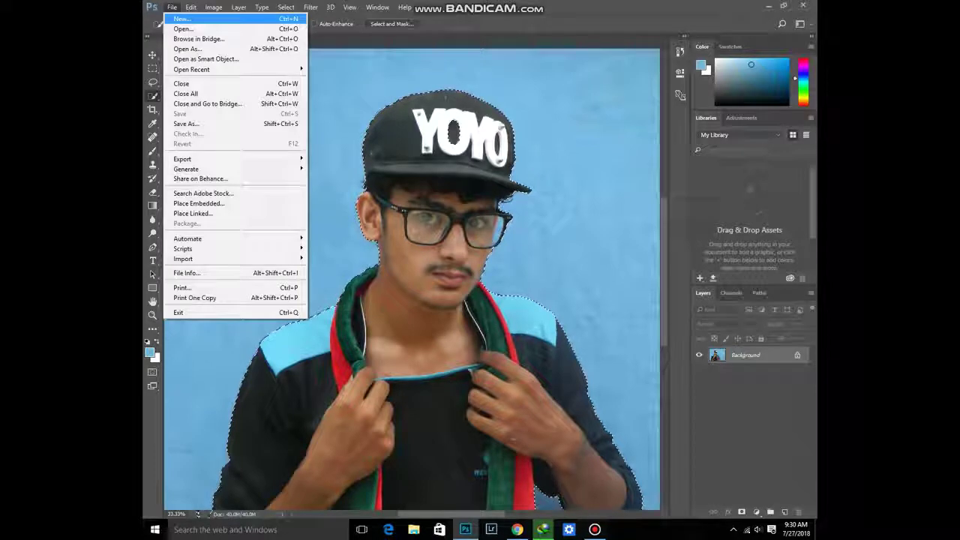
# Dismiss the File menu and cancel the accidental New Document dialog
pyautogui.press('Escape')
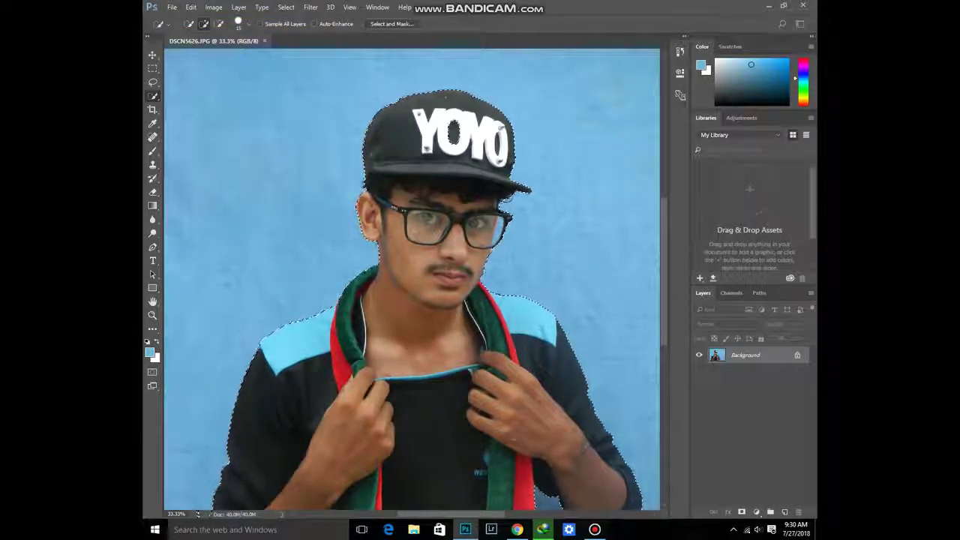
pyautogui.hotkey('ctrl', 'n')
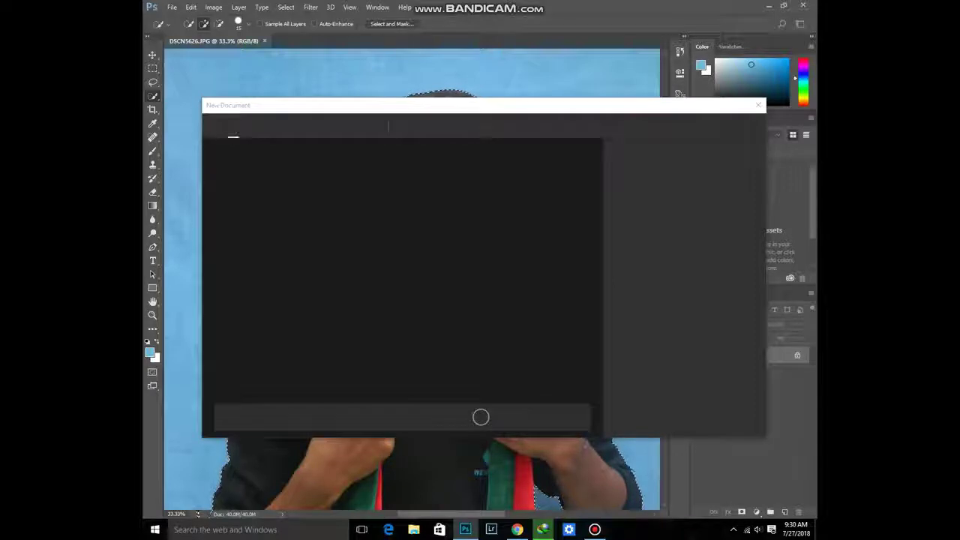
pyautogui.click(757, 105)
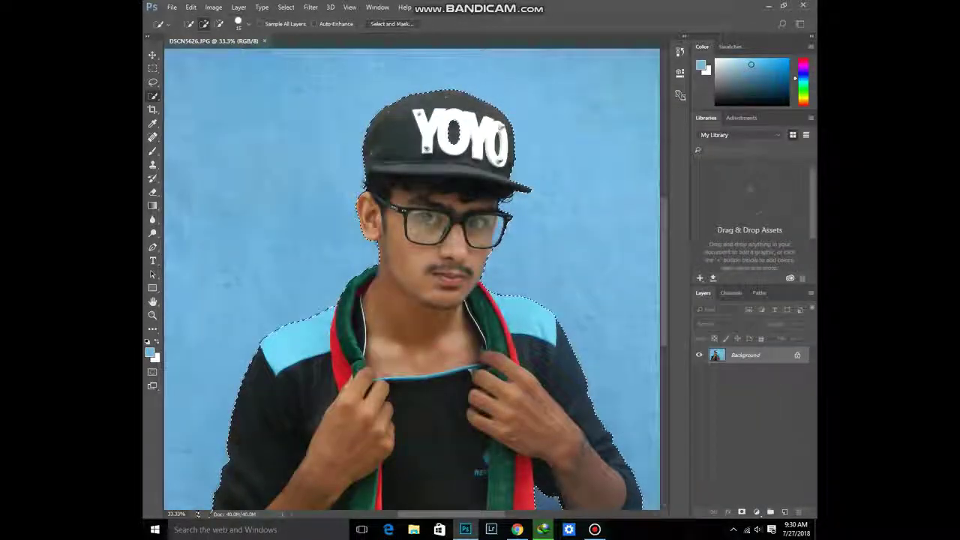
pyautogui.click(172, 6)
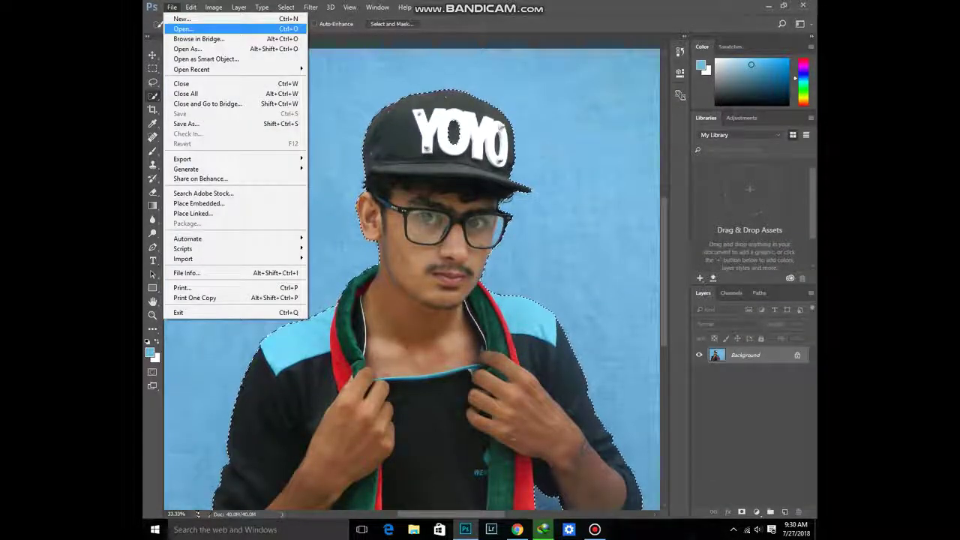
pyautogui.click(184, 28)
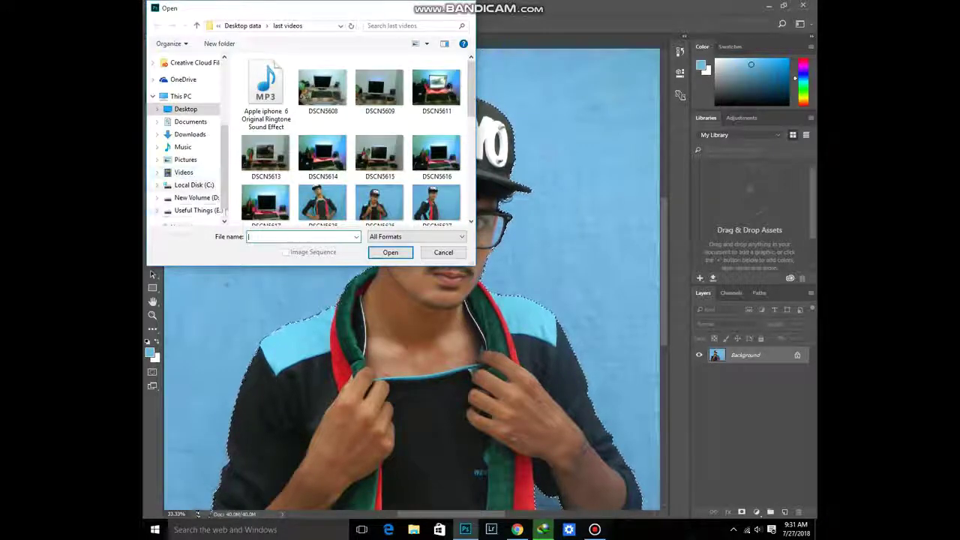
pyautogui.scroll(-1, 188, 150)
pyautogui.click(197, 193)
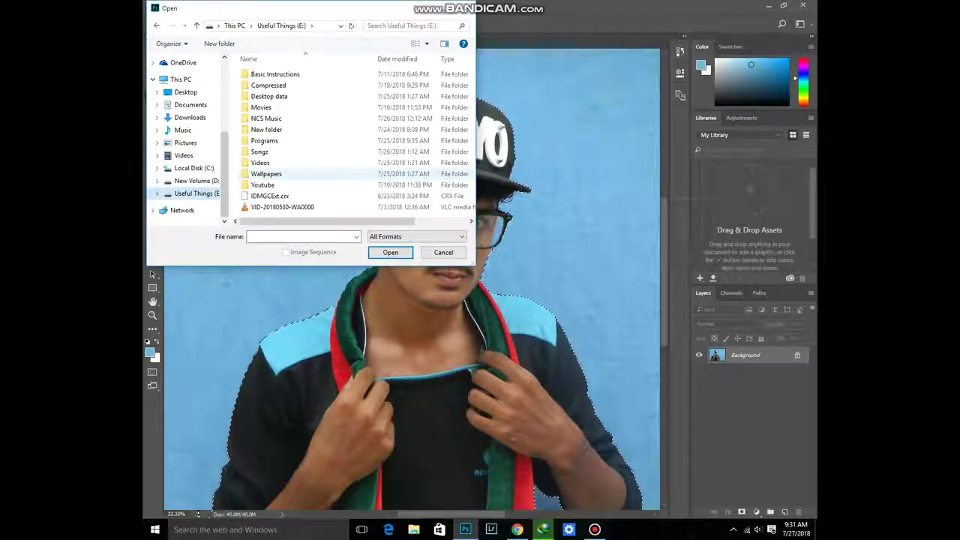
pyautogui.doubleClick(266, 174)
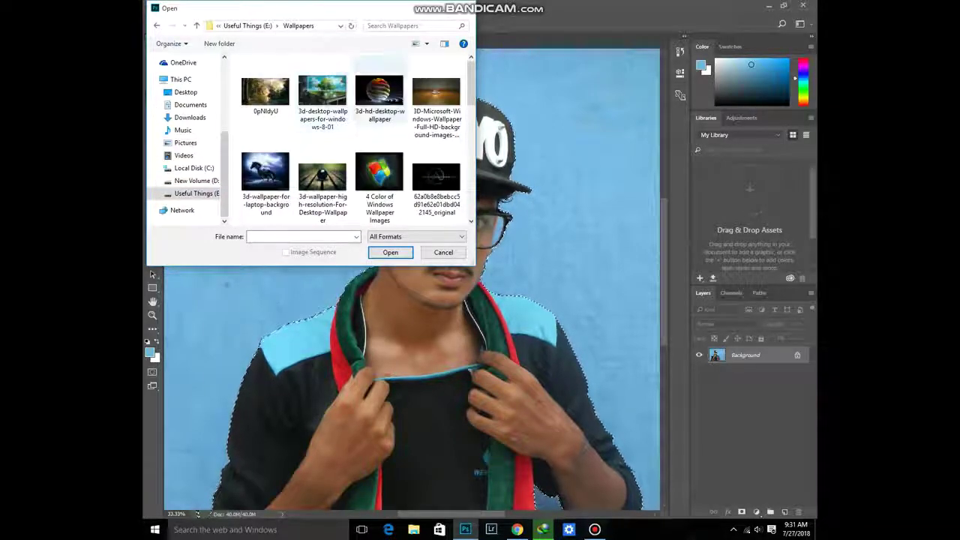
pyautogui.scroll(-3, 352, 139)
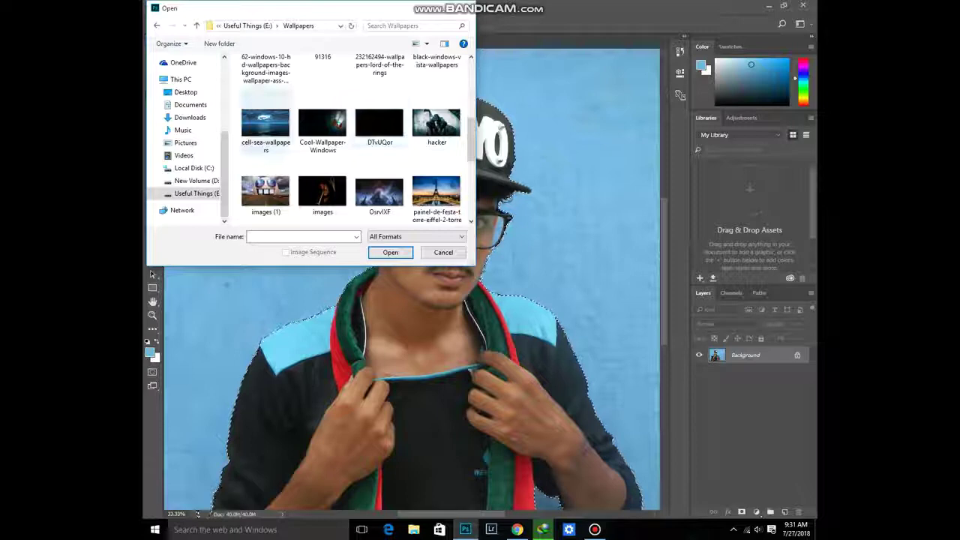
pyautogui.scroll(-2, 266, 124)
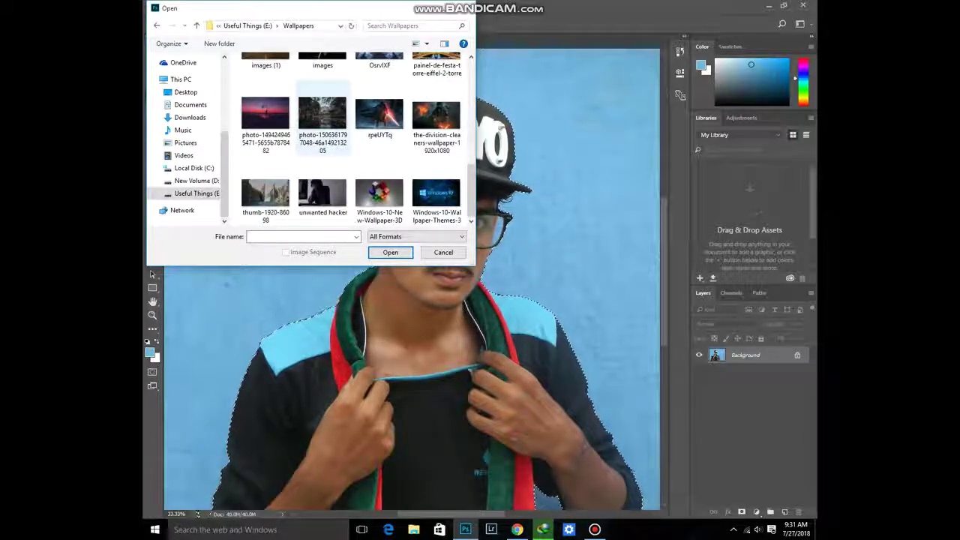
pyautogui.doubleClick(323, 116)
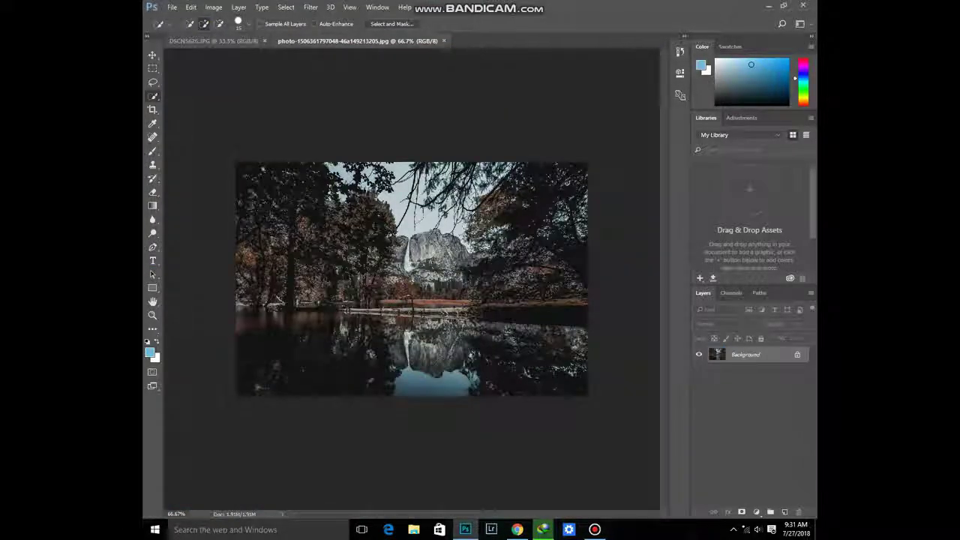
# Drag the selected man from DSCN5626.JPG onto the wallpaper tab, creating Layer 1
pyautogui.click(214, 40)
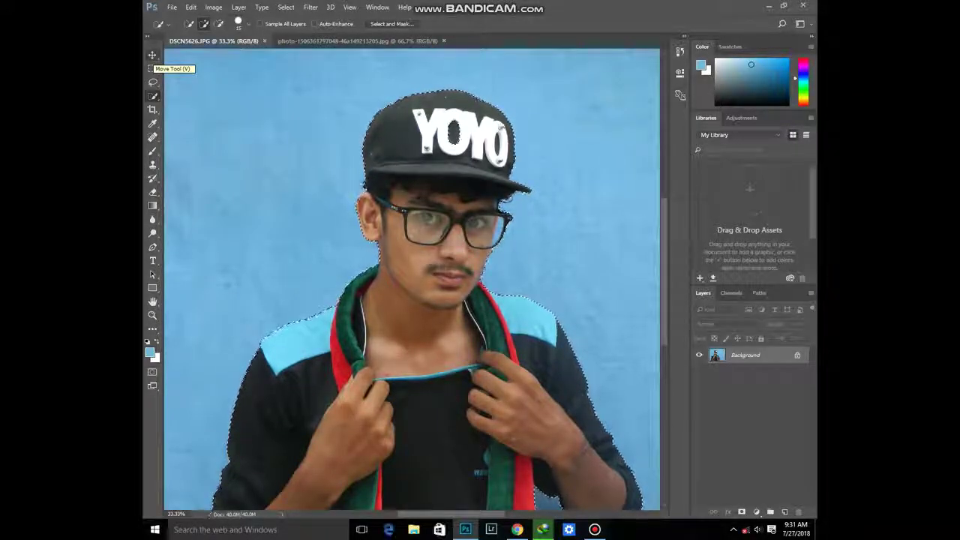
pyautogui.click(153, 55)
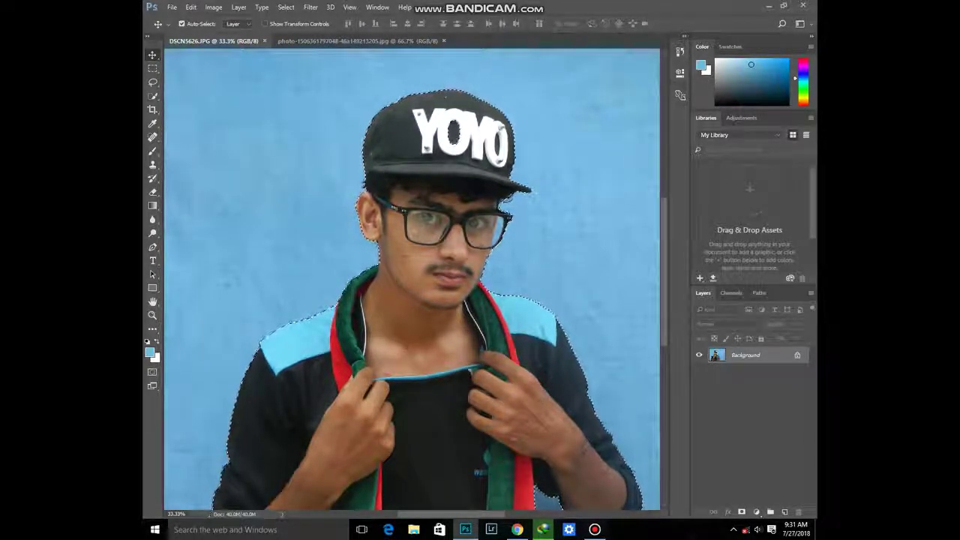
pyautogui.moveTo(406, 304); pyautogui.dragTo(366, 161)
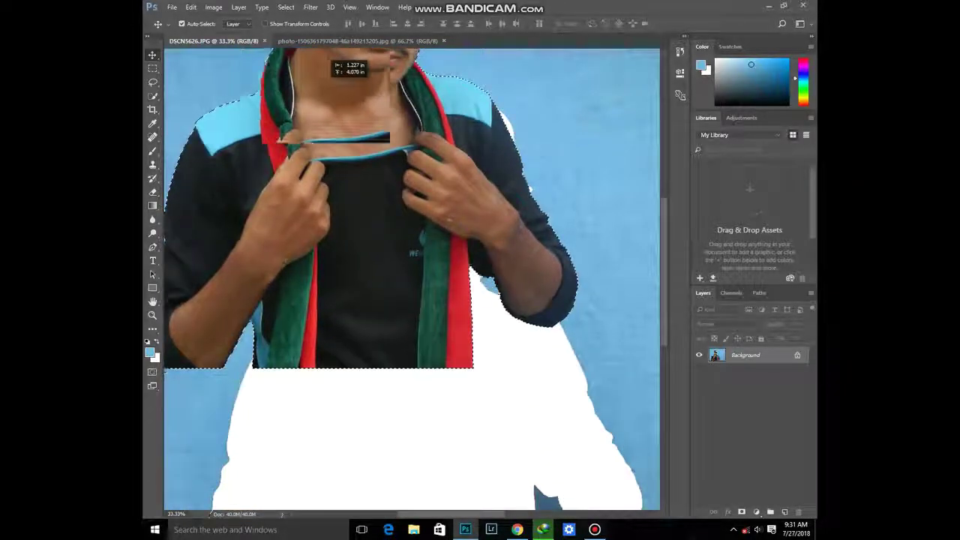
pyautogui.moveTo(365, 161)
pyautogui.mouseDown()
pyautogui.moveTo(332, 16)
pyautogui.moveTo(358, 40)
pyautogui.mouseUp()
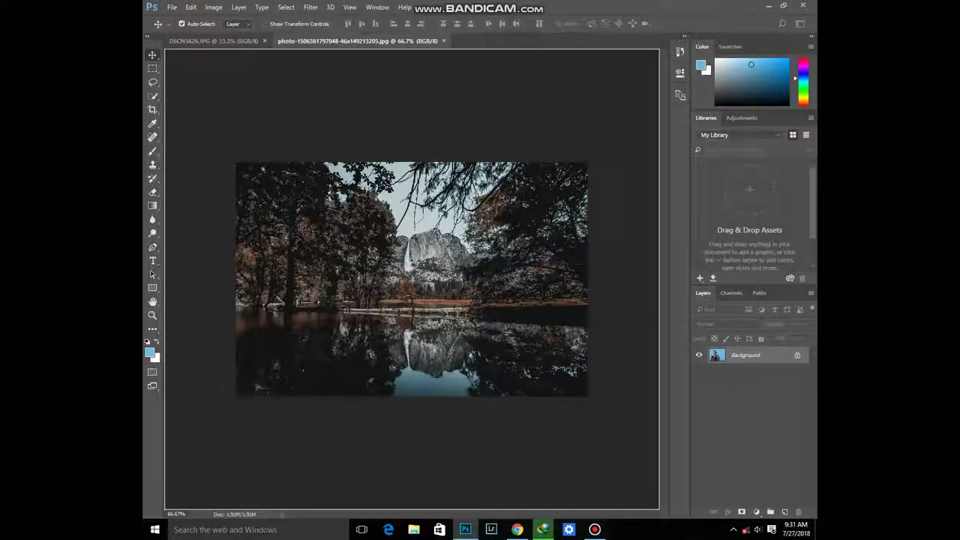
pyautogui.moveTo(358, 40); pyautogui.dragTo(412, 278)
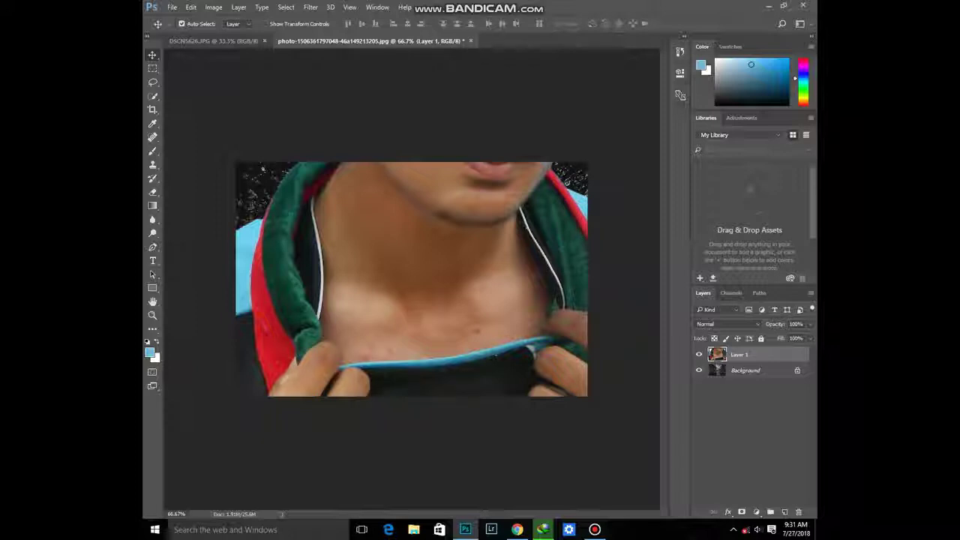
# Zoom out and scale Layer 1 down to about 23% with transform handles
pyautogui.press('z')
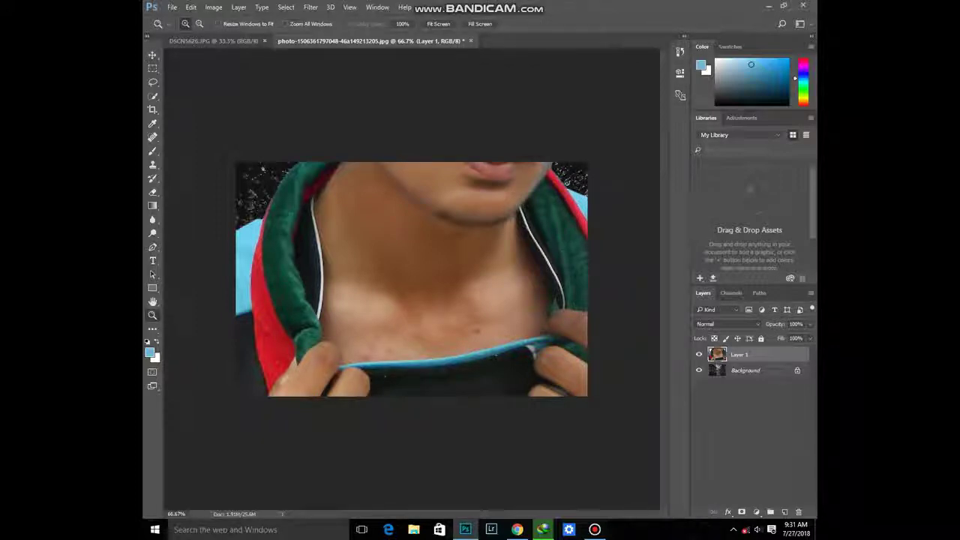
pyautogui.press('alt')
pyautogui.hotkey('ctrl', '-')
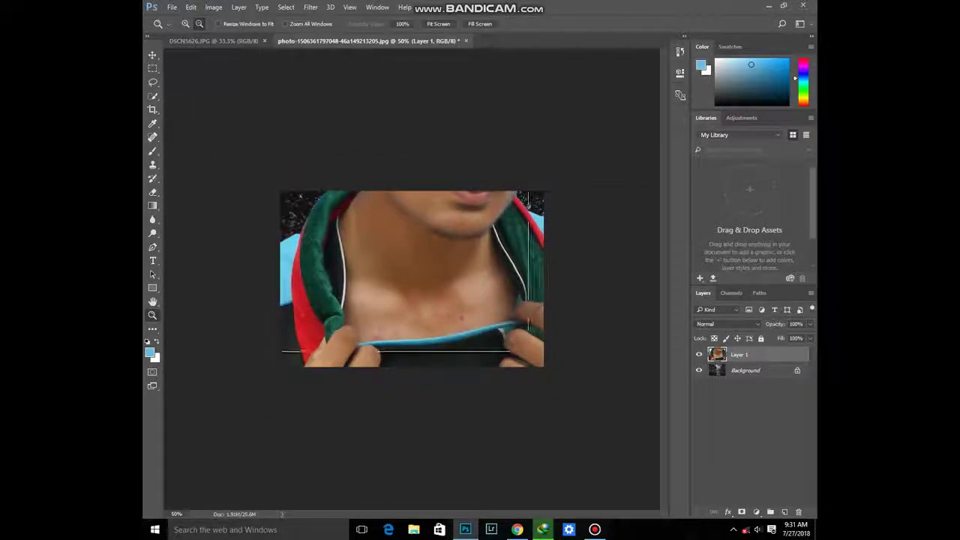
pyautogui.hotkey('ctrl', '-')
pyautogui.hotkey('ctrl', '-')
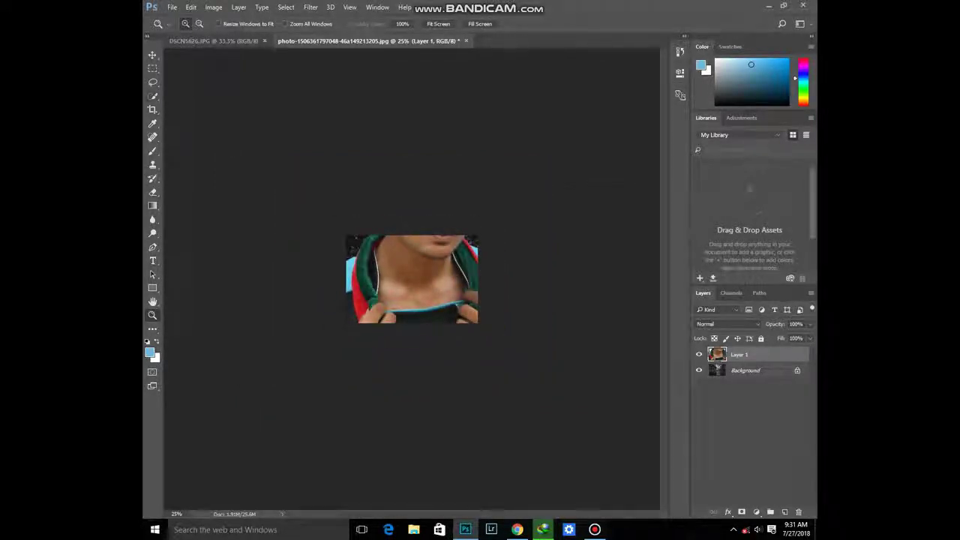
pyautogui.press('v')
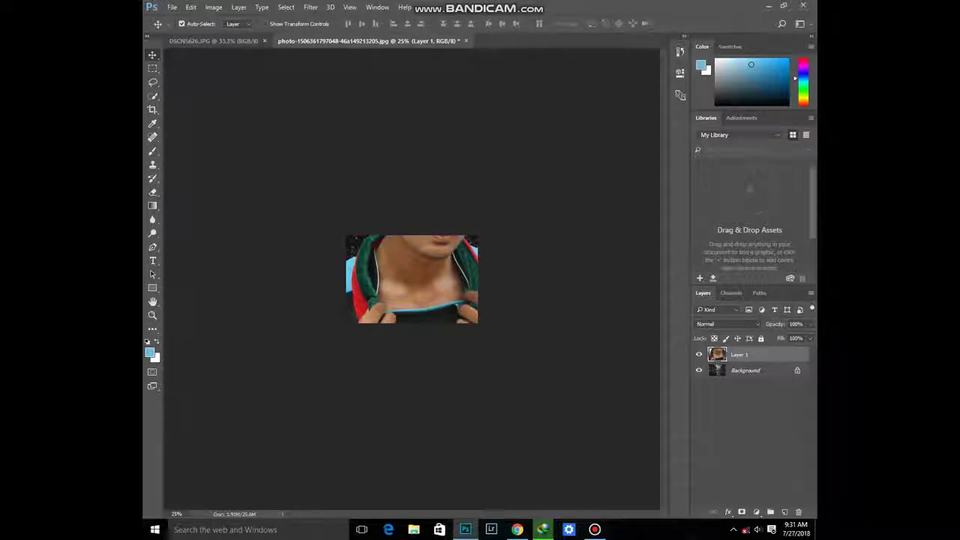
pyautogui.click(264, 23)
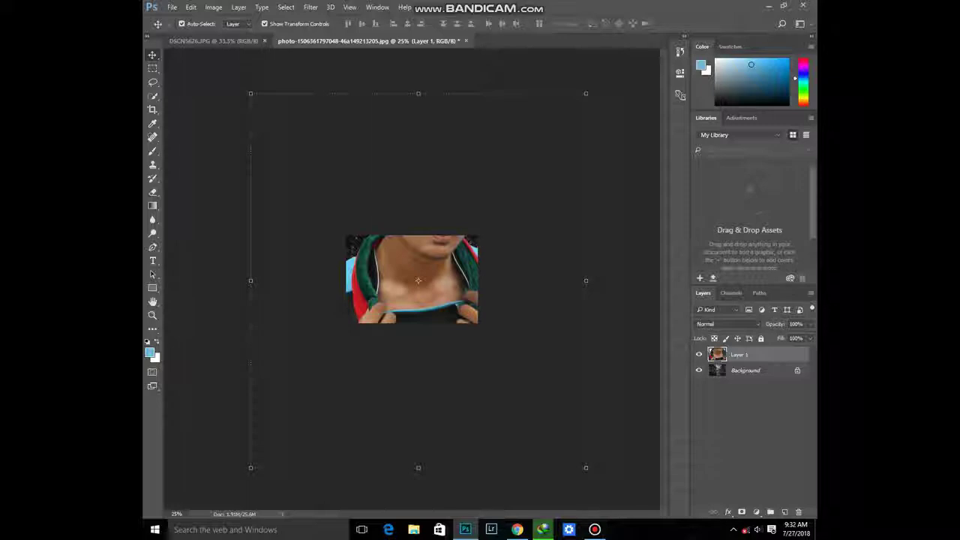
pyautogui.moveTo(251, 93); pyautogui.dragTo(508, 377)
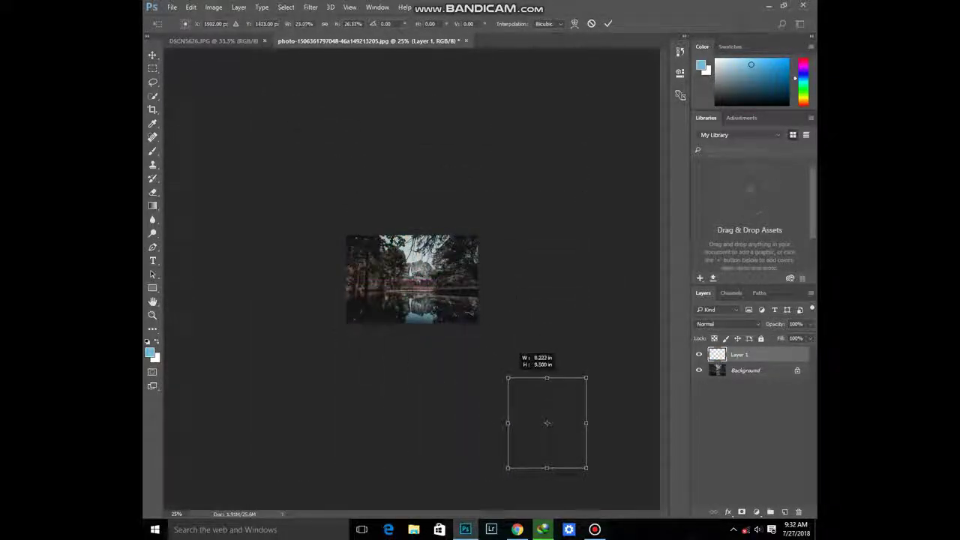
# Position the shrunken man within the forest-lake scene and commit the transform
pyautogui.moveTo(557, 417); pyautogui.dragTo(433, 258)
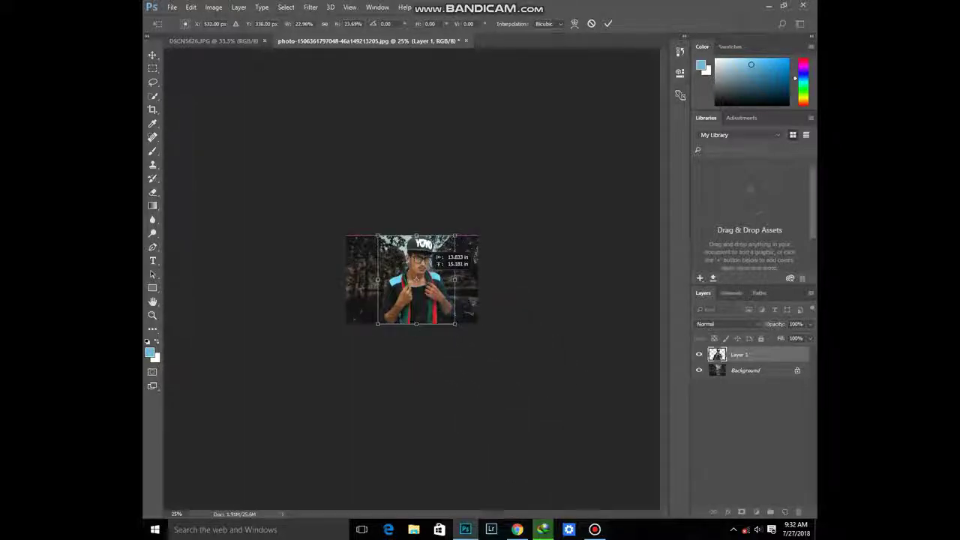
pyautogui.moveTo(434, 255); pyautogui.dragTo(433, 255)
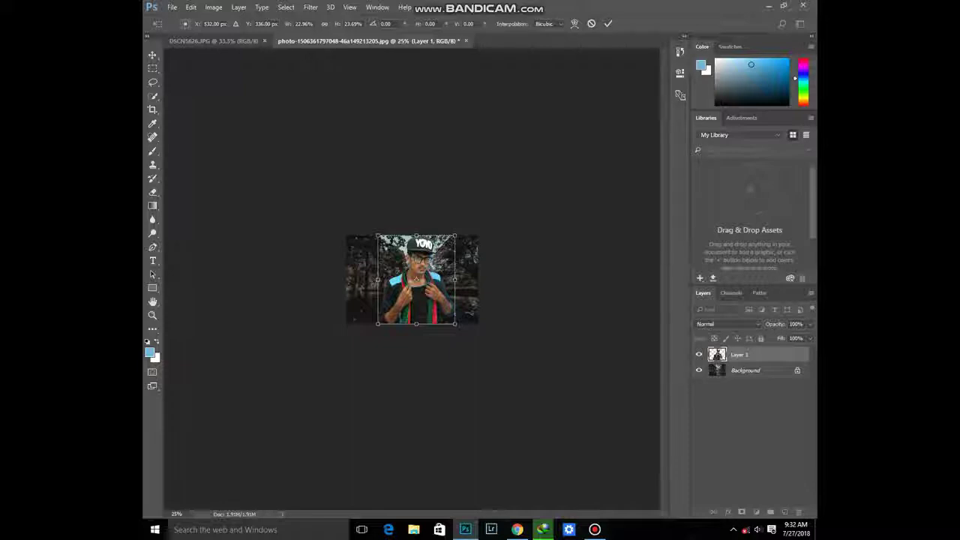
pyautogui.press('Return')
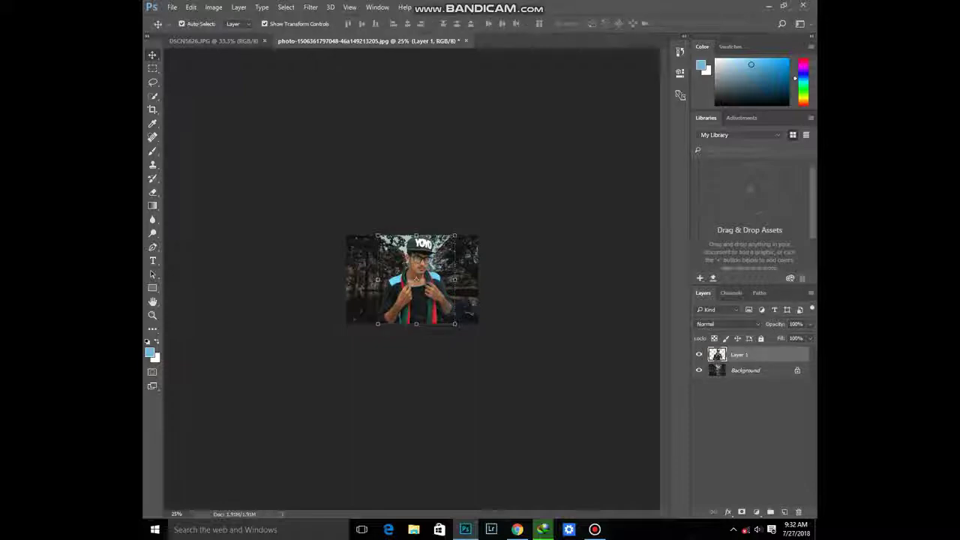
pyautogui.press('z')
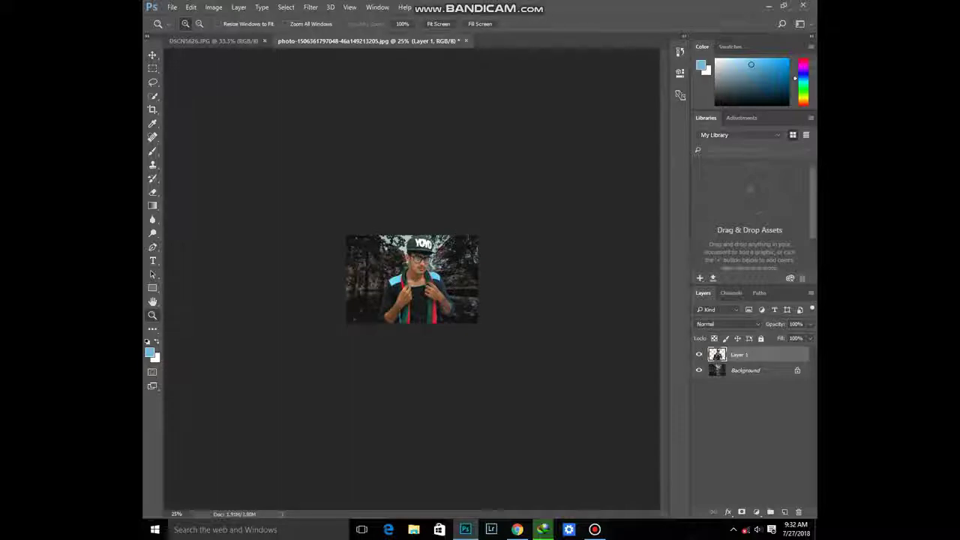
pyautogui.hotkey('ctrl', '+')
pyautogui.hotkey('ctrl', '+')
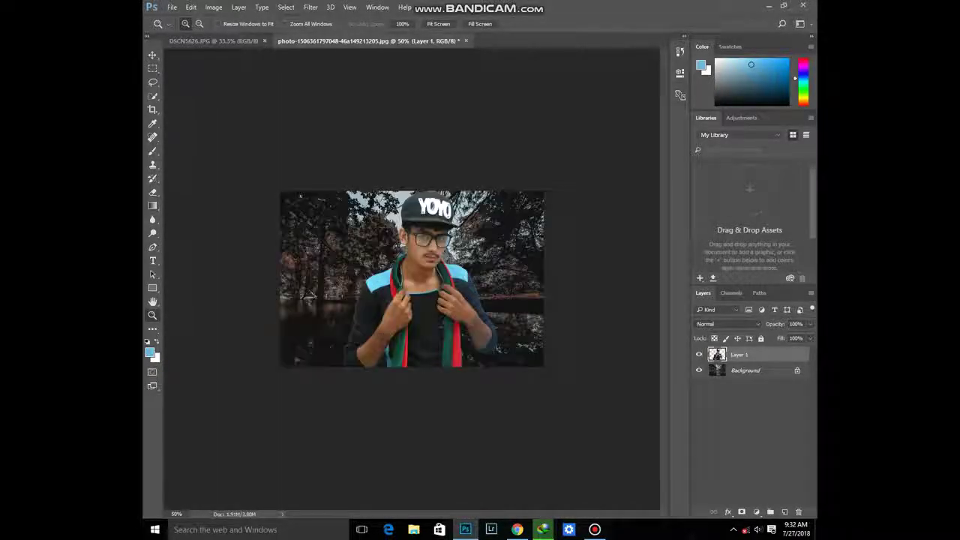
pyautogui.hotkey('ctrl', '+')
pyautogui.hotkey('ctrl', '+')
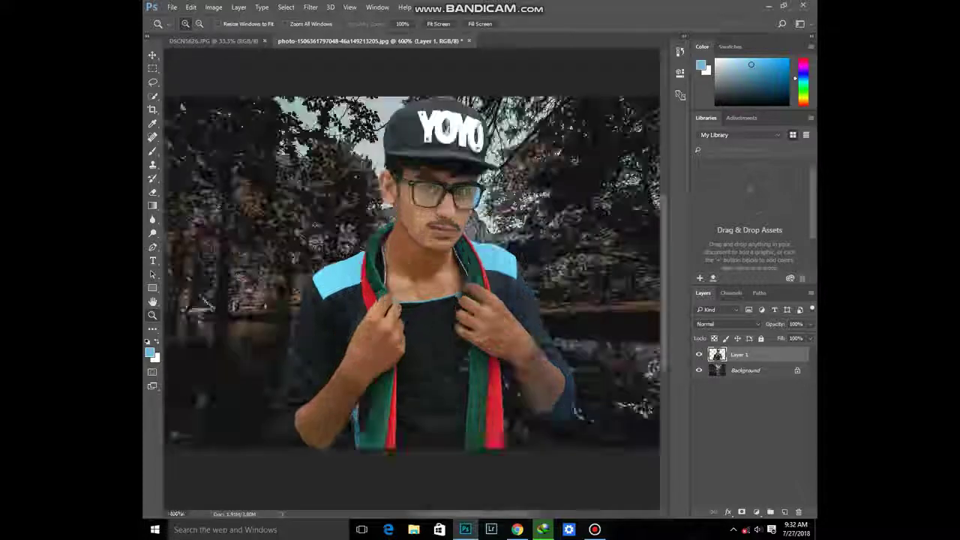
pyautogui.scroll(-2, 412, 277)
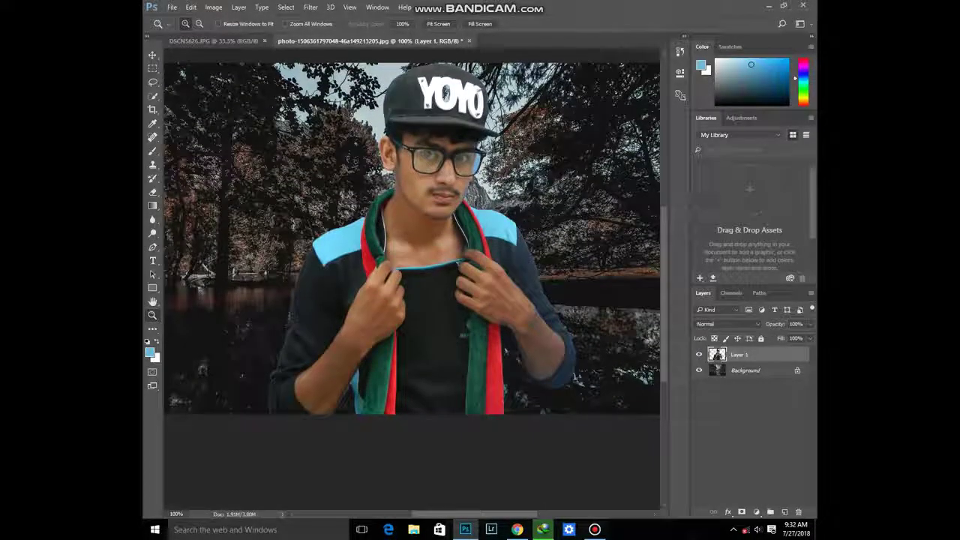
pyautogui.scroll(2, 412, 278)
pyautogui.scroll(1, 412, 277)
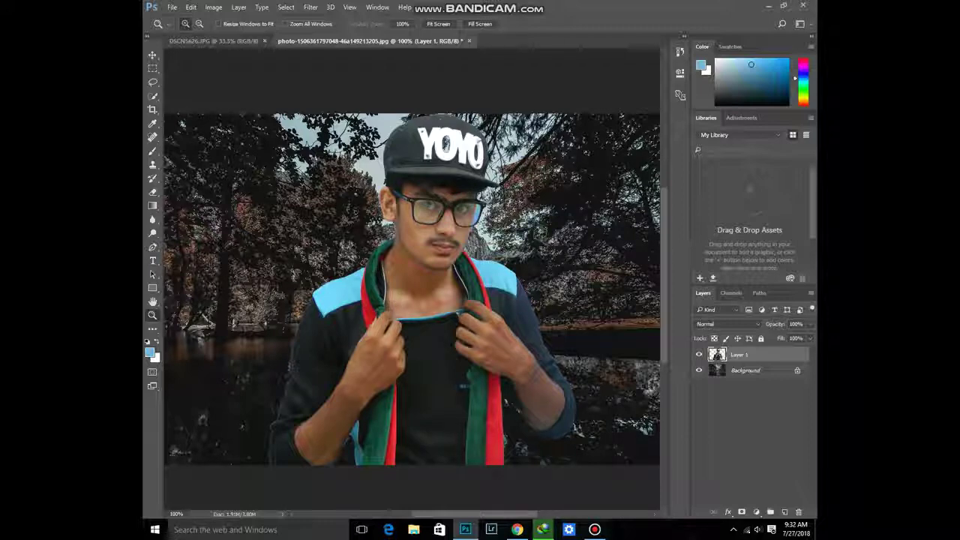
pyautogui.moveTo(643, 117); pyautogui.dragTo(228, 387)
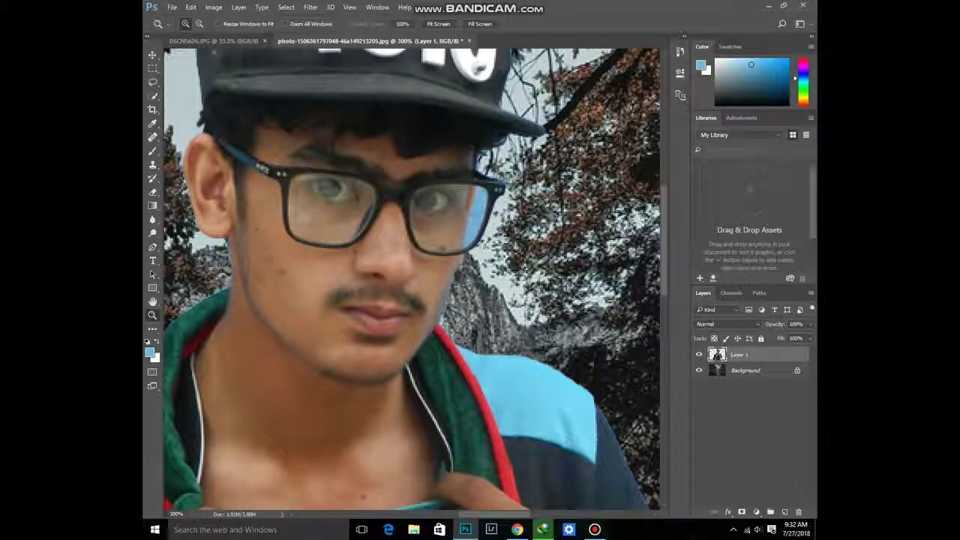
pyautogui.scroll(-1, 413, 285)
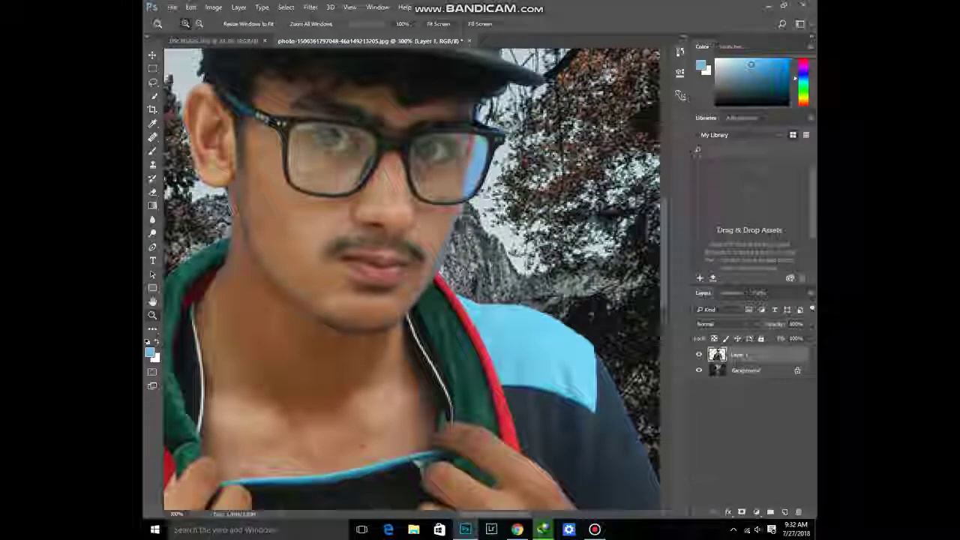
pyautogui.scroll(-2, 413, 285)
pyautogui.scroll(1, 413, 280)
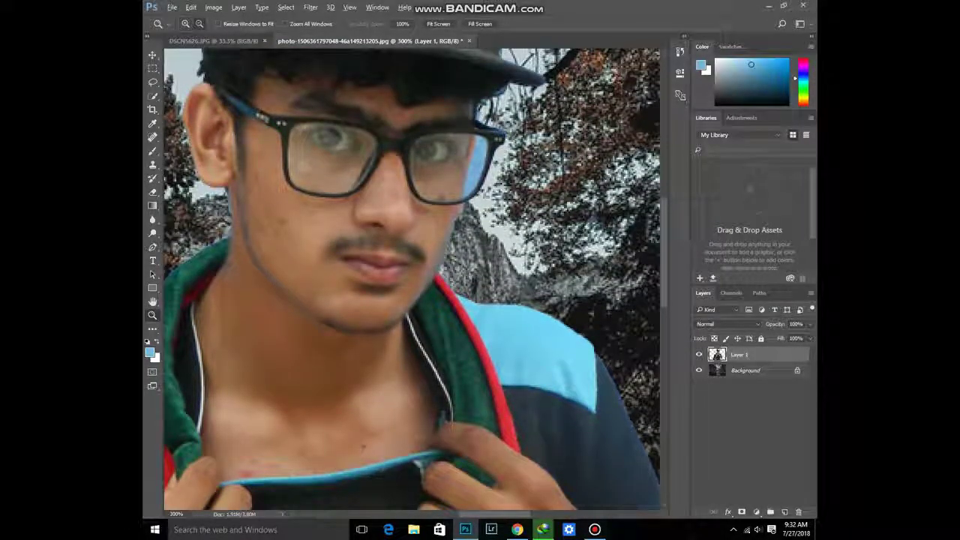
pyautogui.keyDown('alt'); pyautogui.click(428, 197); pyautogui.keyUp('alt')
pyautogui.hotkey('ctrl', '-')
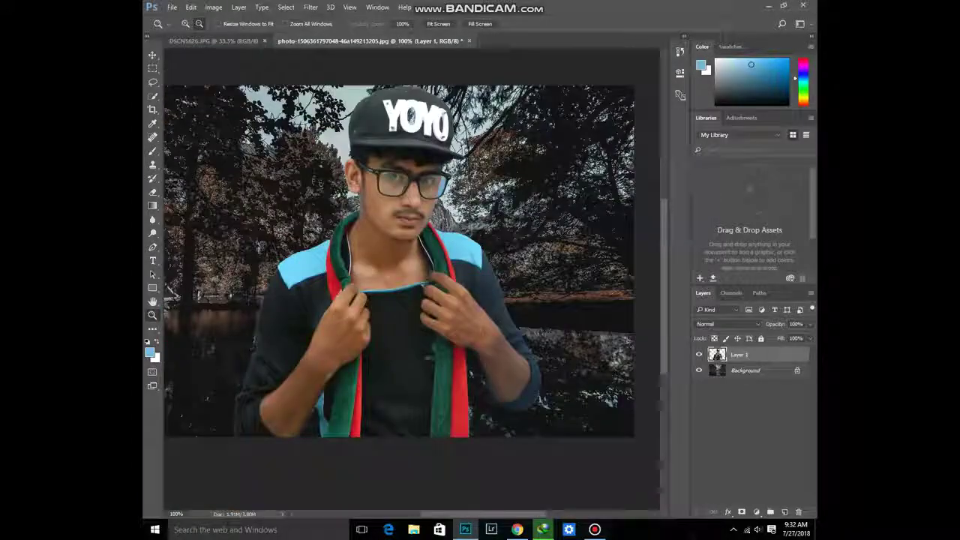
pyautogui.hotkey('ctrl', '-')
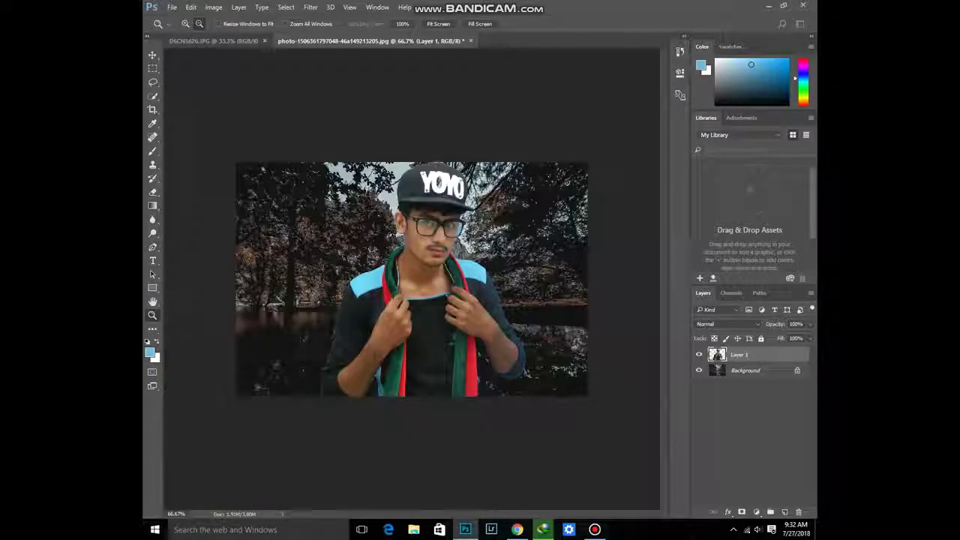